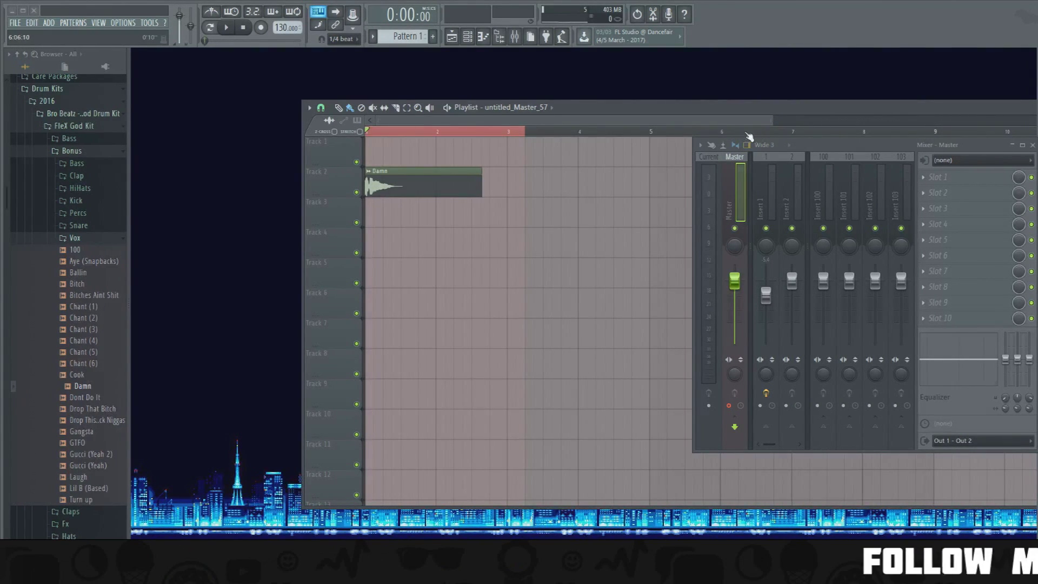
Play the song to hear the Damn sample and disarm Insert 1 from disk recording
left_click_drag(725, 142, 669, 143)
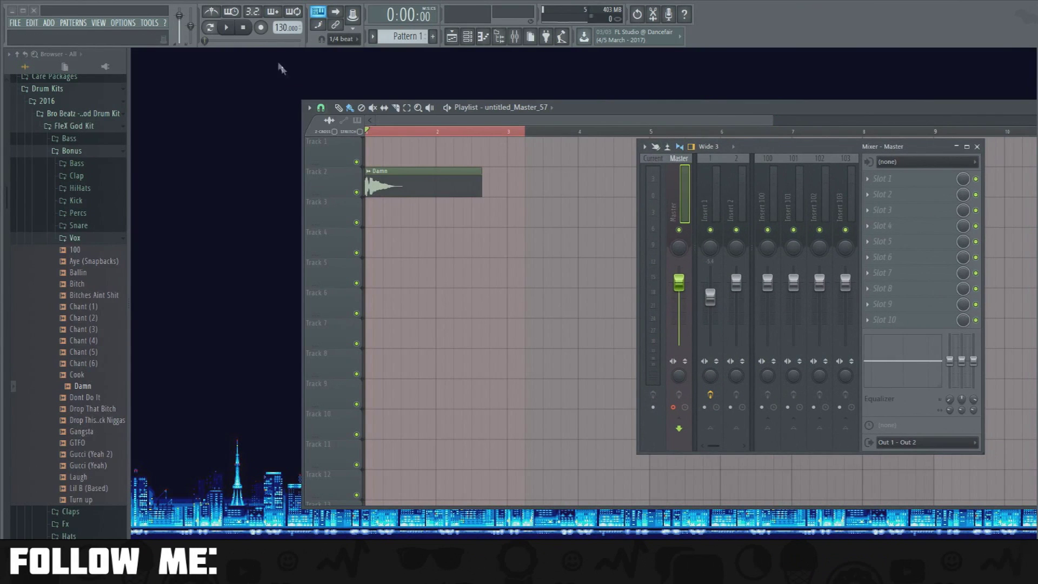
left_click(227, 29)
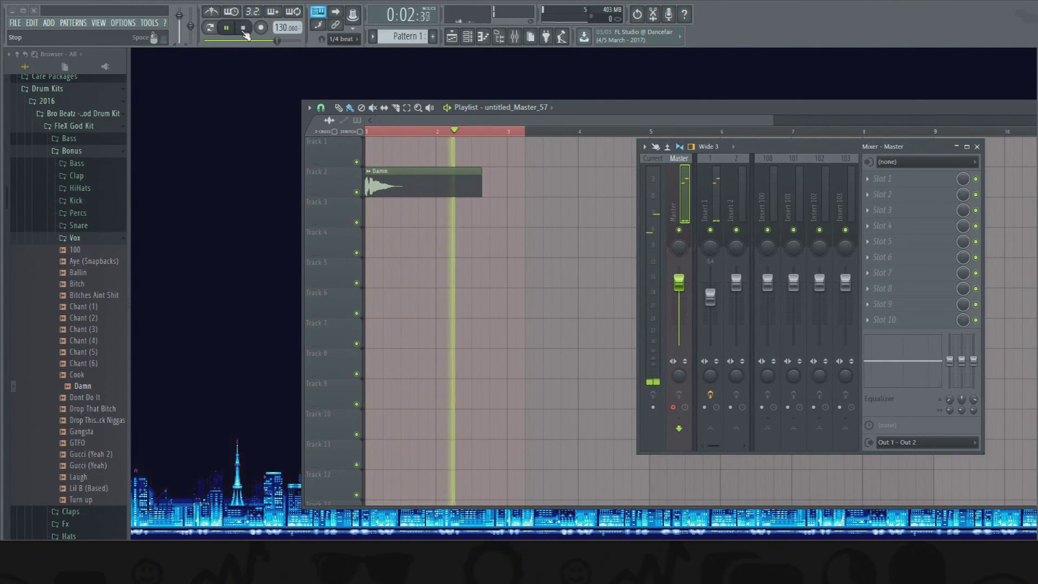
left_click(243, 28)
left_click(710, 208)
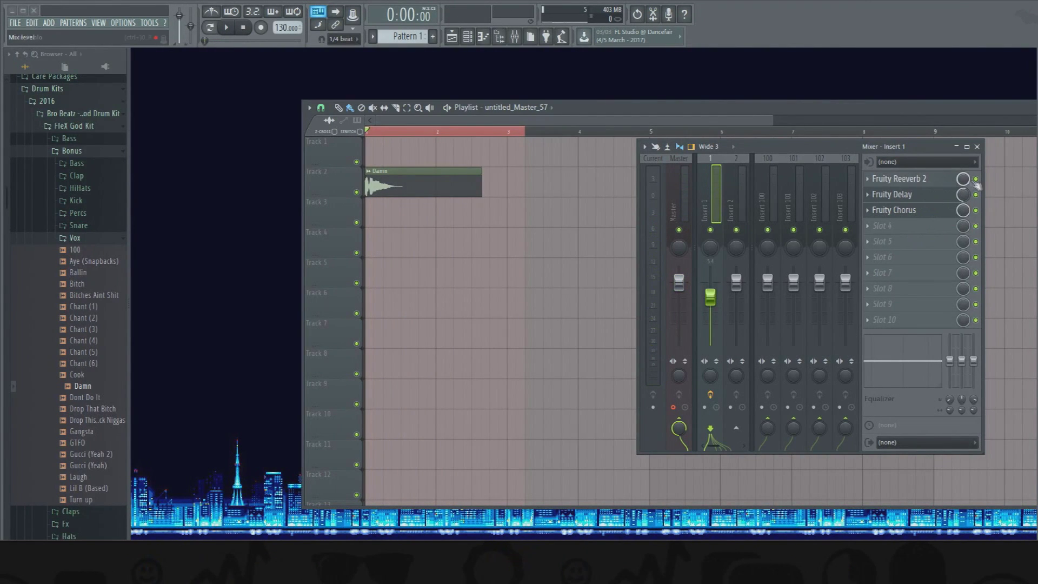
left_click(710, 395)
key("space")
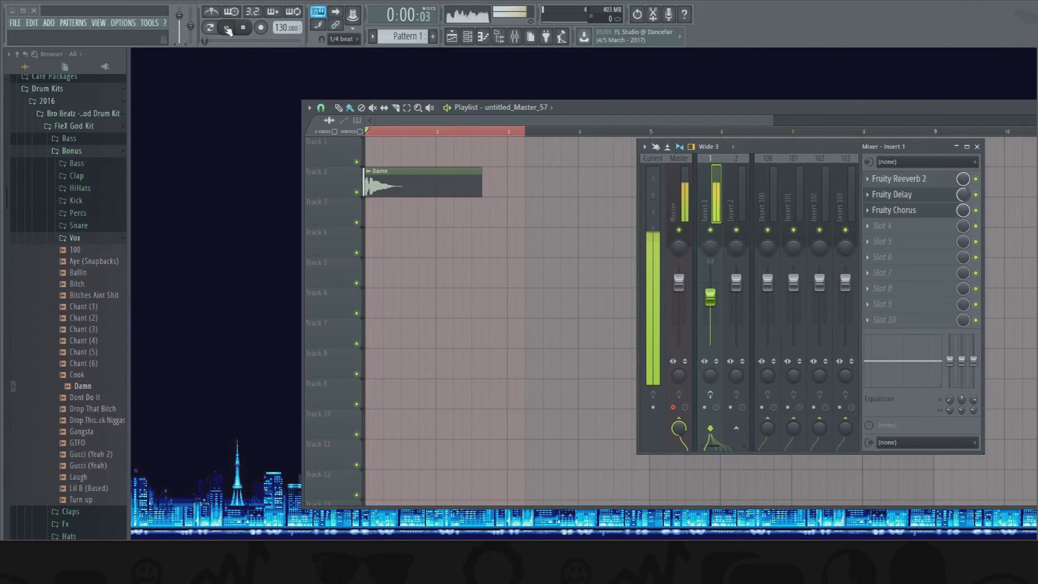
key("space")
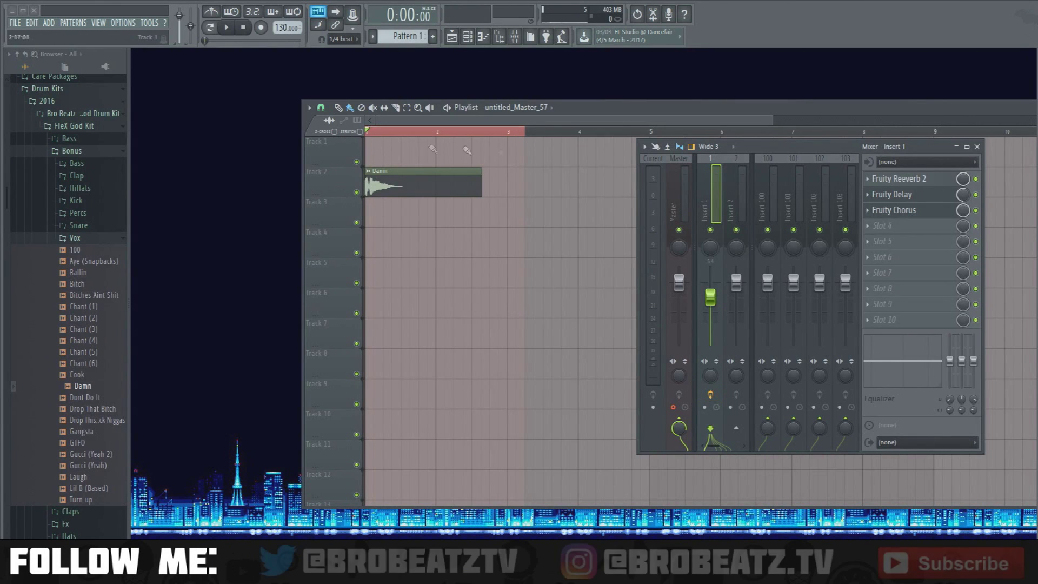
Arm the Master mixer track for recording to disk
left_click(674, 408)
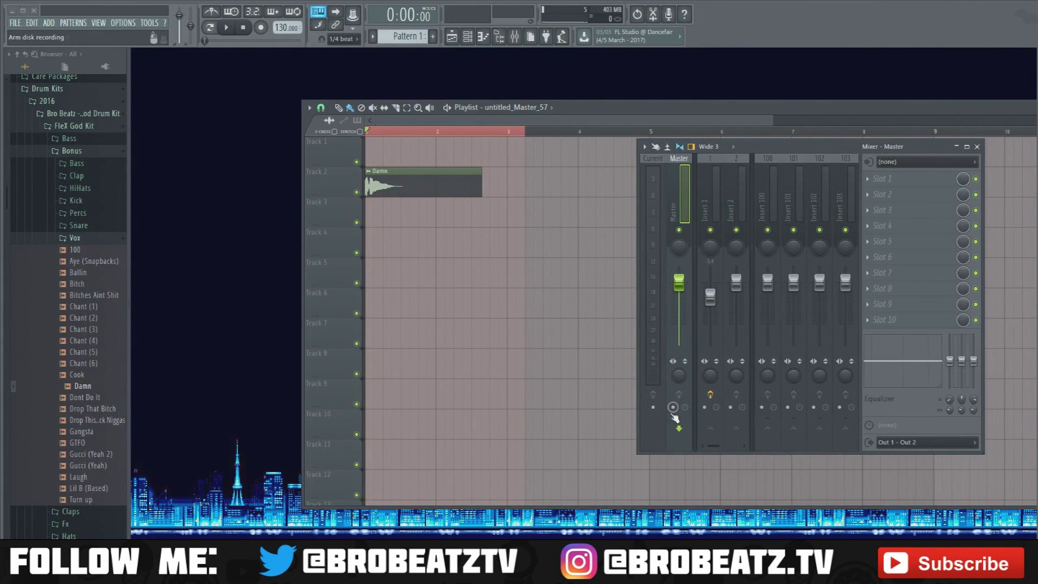
left_click(673, 411)
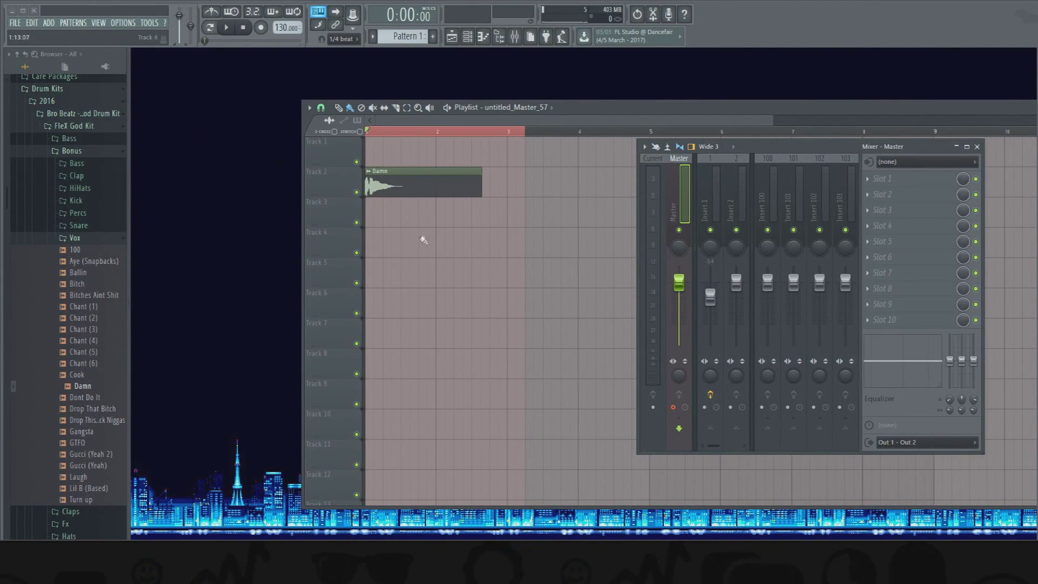
left_click(644, 146)
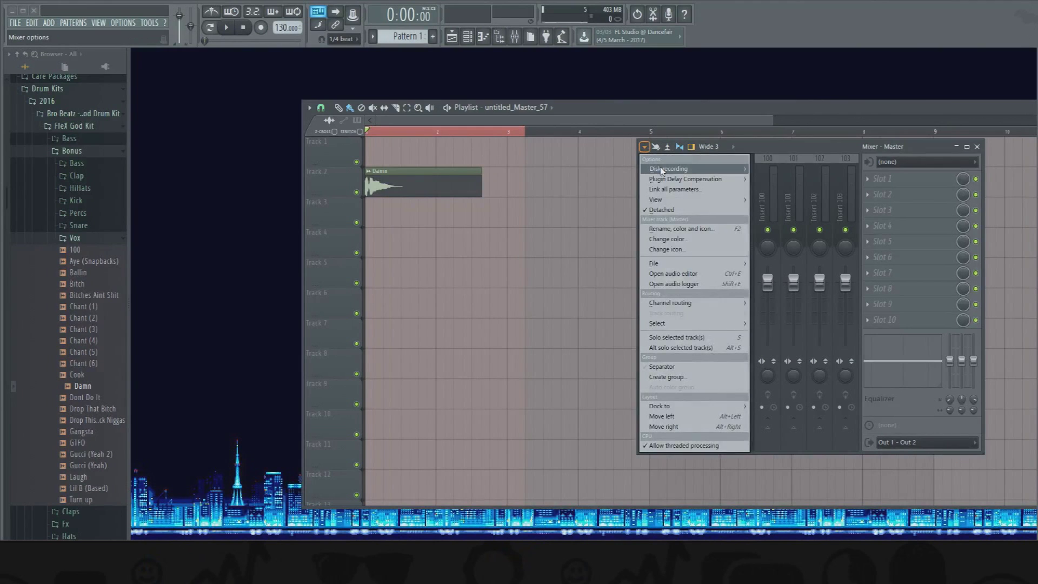
Render the Master track to a wave file and open the untitled_Master_58 clip's sample settings
mouse_move(680, 172)
left_click(789, 169)
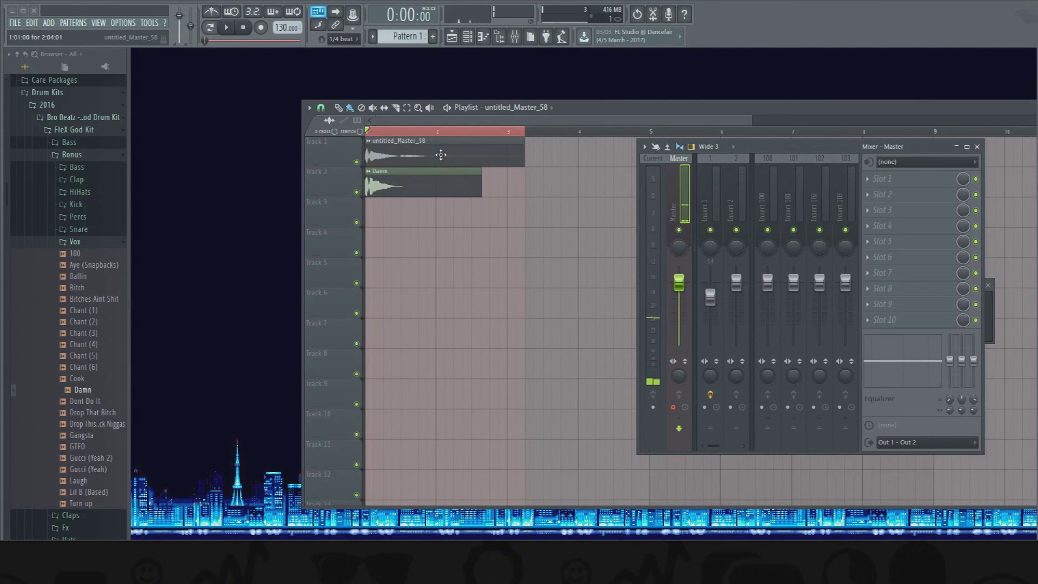
double_click(441, 155)
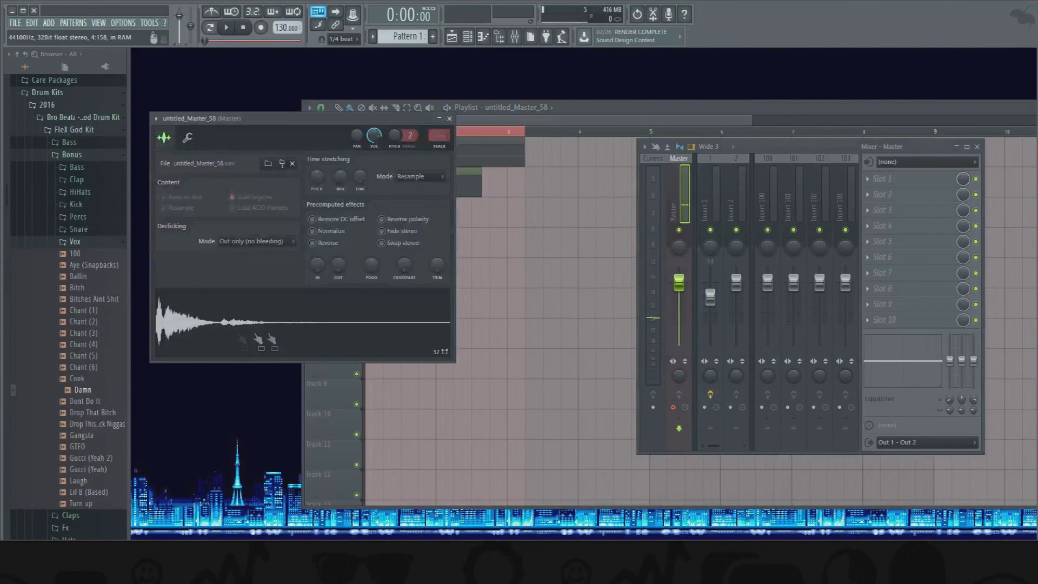
left_click(430, 114)
left_click(195, 118)
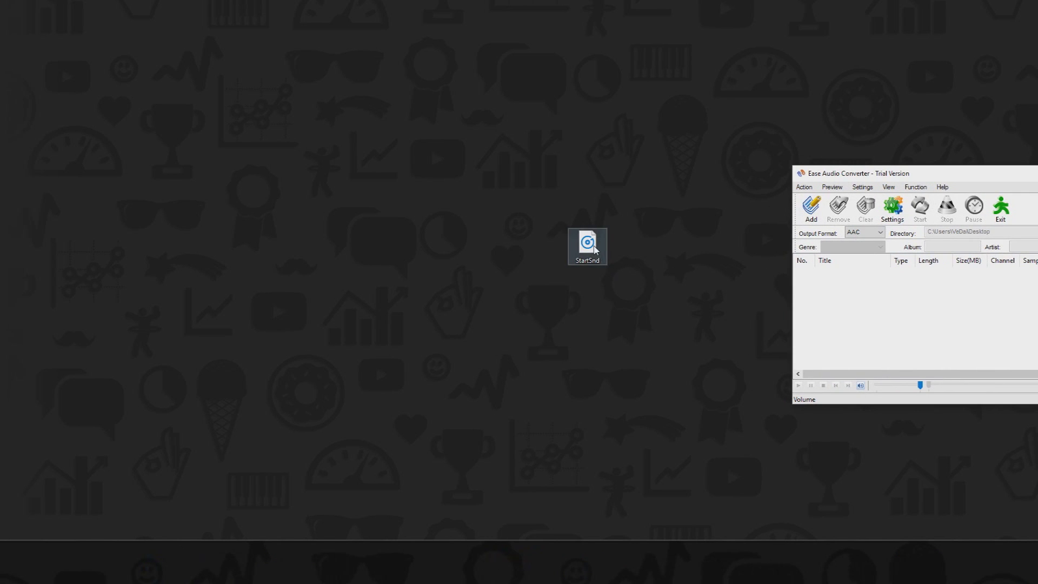
Add StartSnd to the converter's file list and choose wv as the output format
left_click_drag(595, 249, 932, 313)
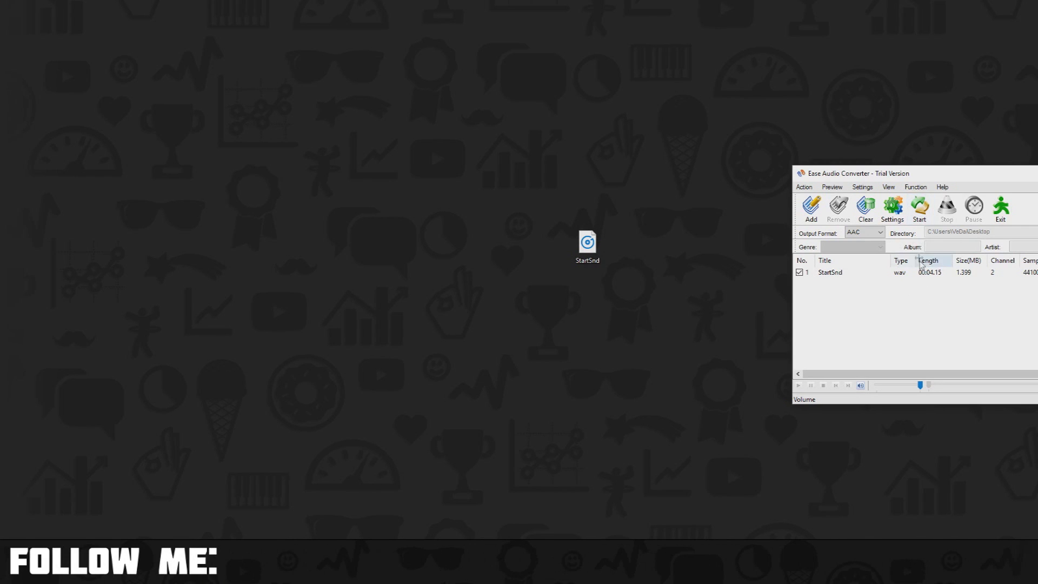
left_click(872, 232)
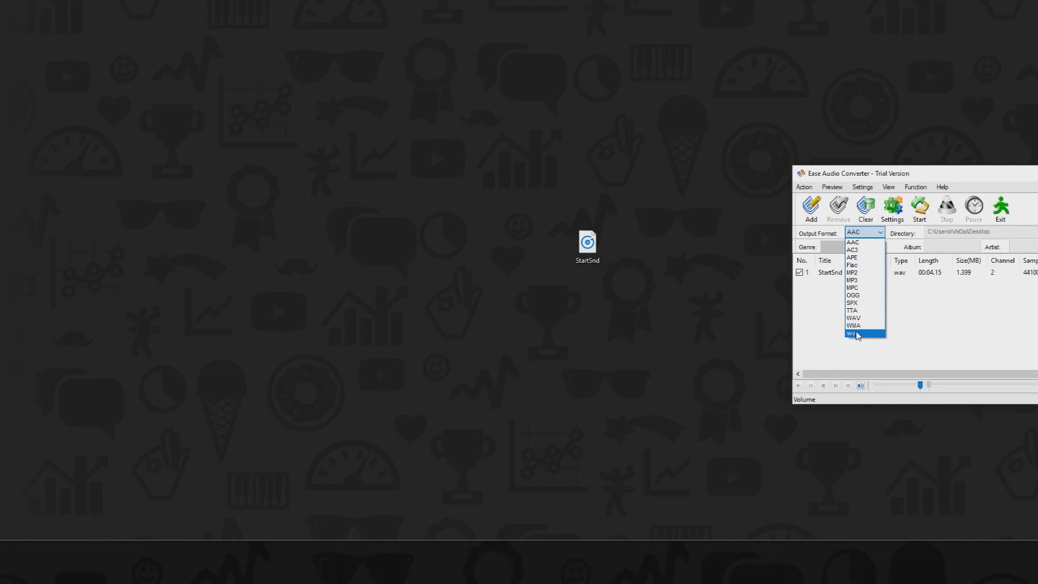
left_click(858, 333)
left_click(875, 233)
left_click(867, 336)
Confirm wv output, convert StartSnd to StartSnd.wv, and close the converter
left_click_drag(930, 174, 723, 81)
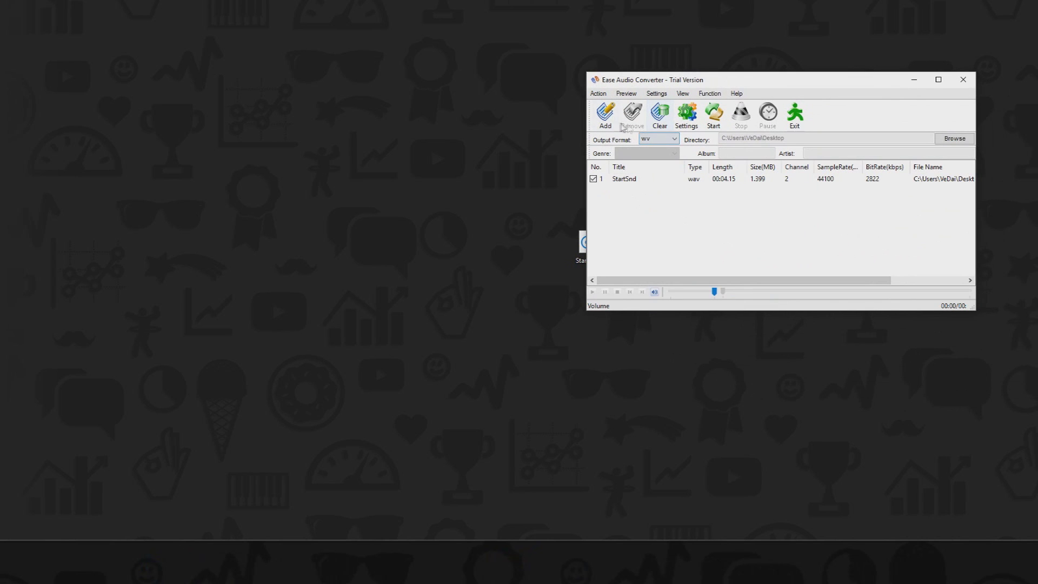
left_click(646, 140)
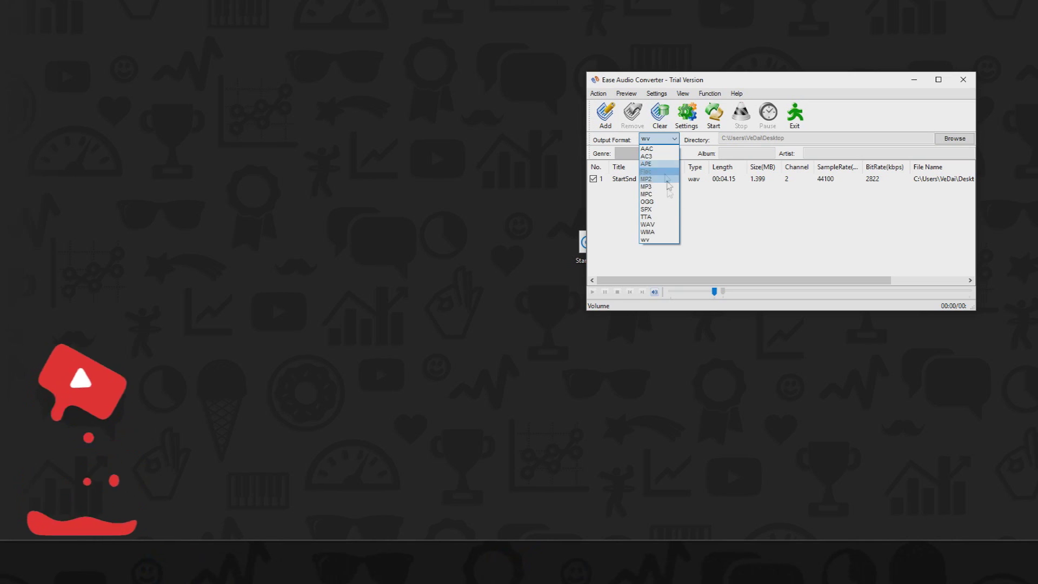
left_click(647, 240)
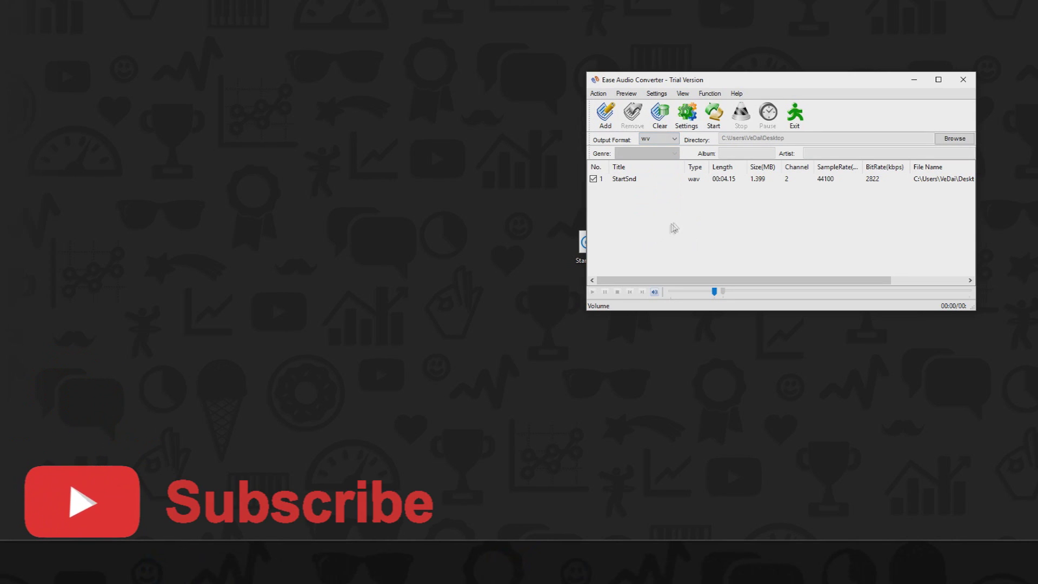
left_click(716, 117)
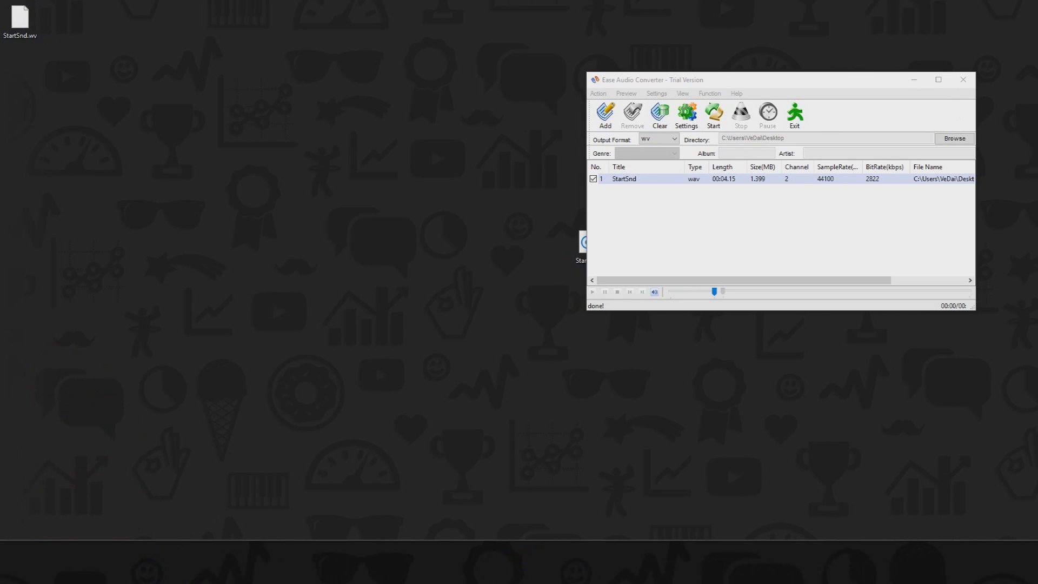
left_click(972, 81)
Confirm exiting the converter and browse to FL Studio 12\Artwork\Skins\Default in Explorer
left_click(759, 222)
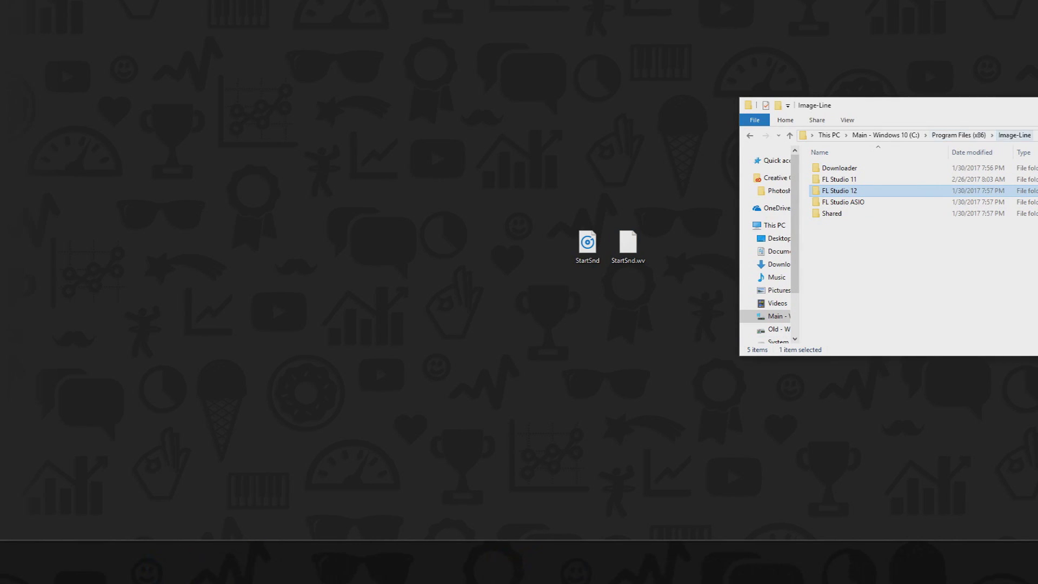
double_click(876, 191)
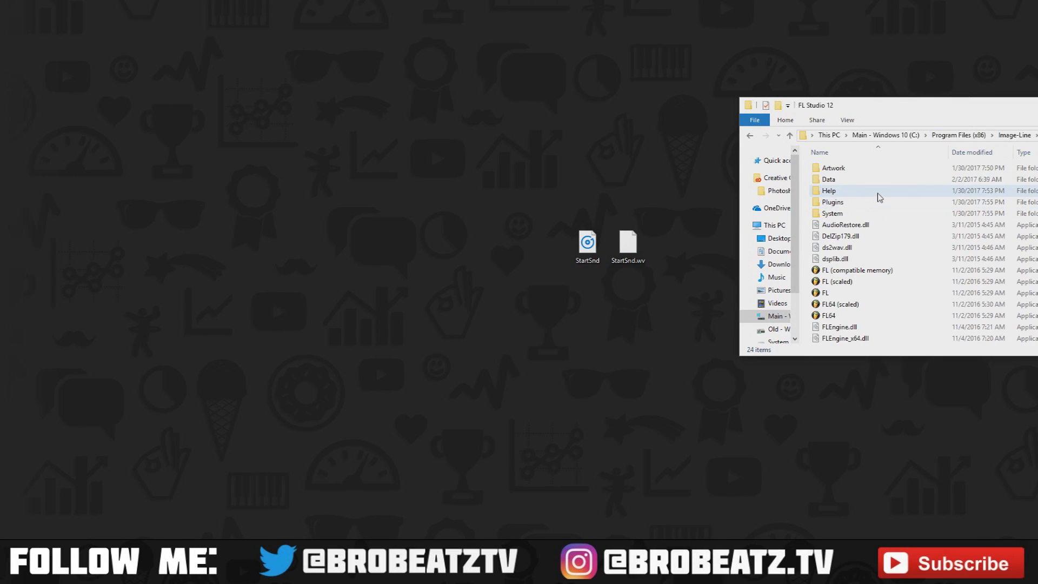
double_click(871, 170)
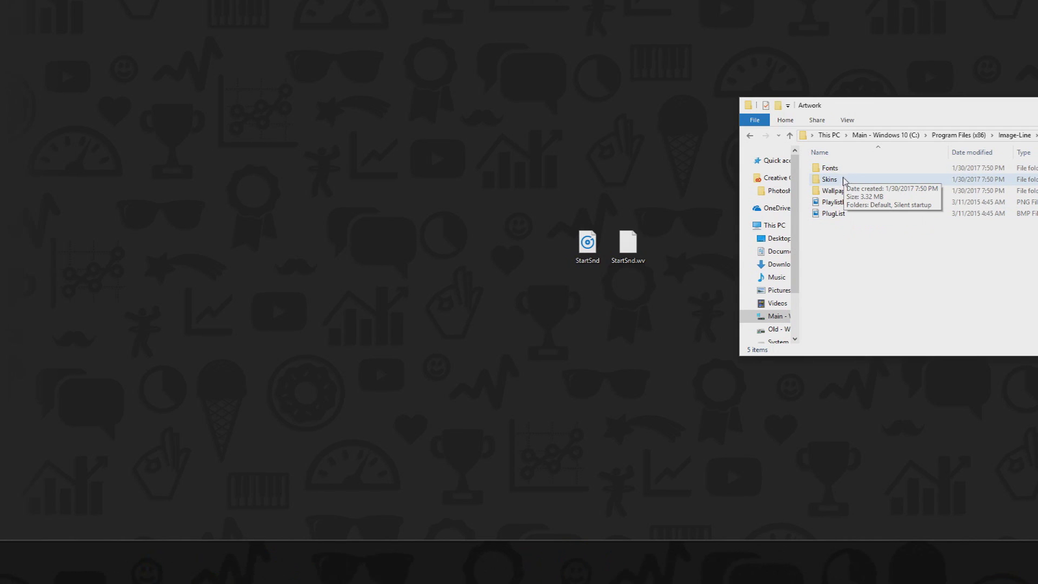
double_click(844, 180)
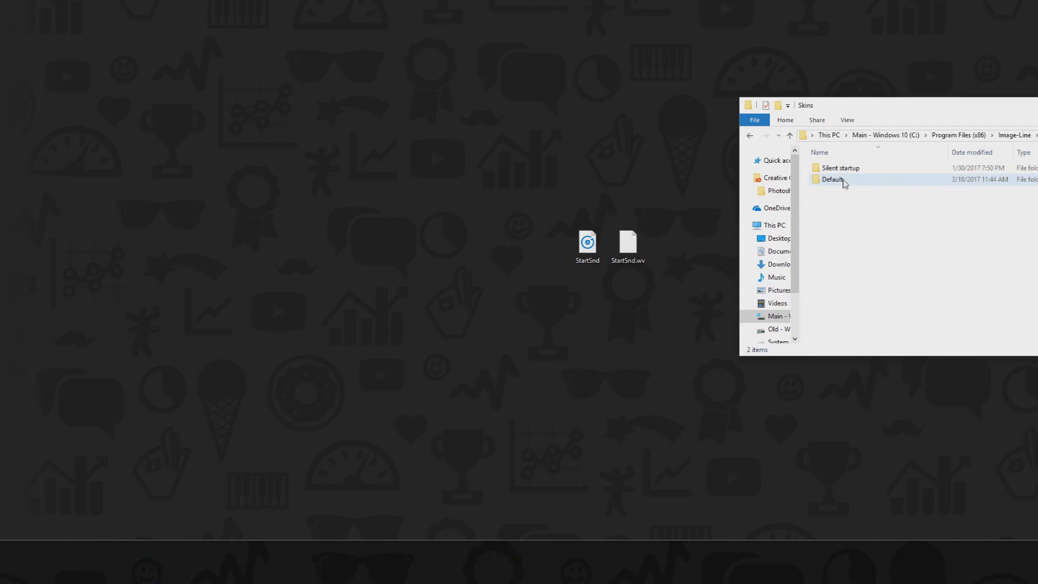
left_click(846, 183)
double_click(846, 184)
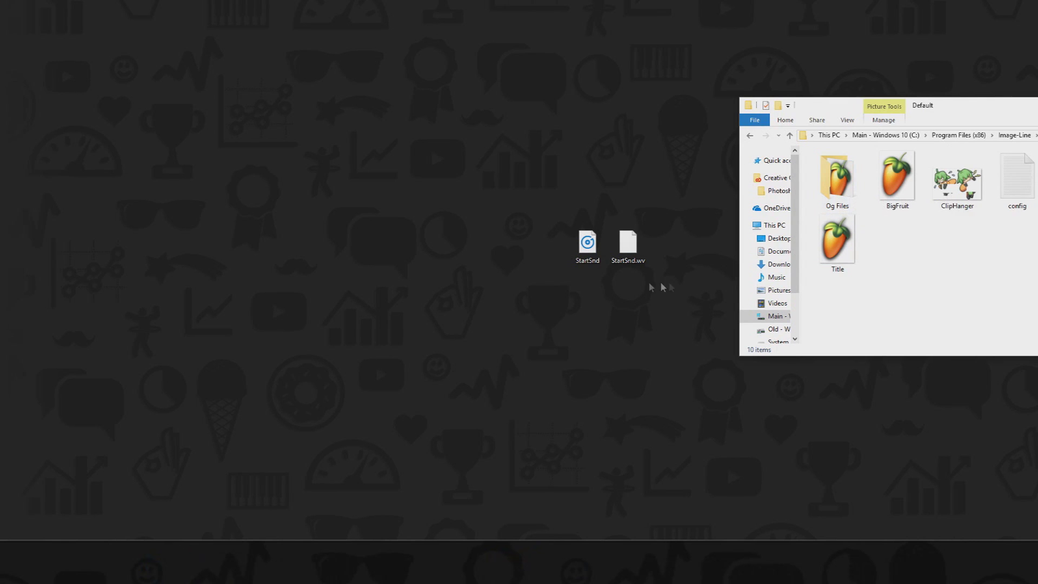
Drag StartSnd and StartSnd.wv from the desktop into Default, replacing the existing files
left_click_drag(682, 302, 565, 228)
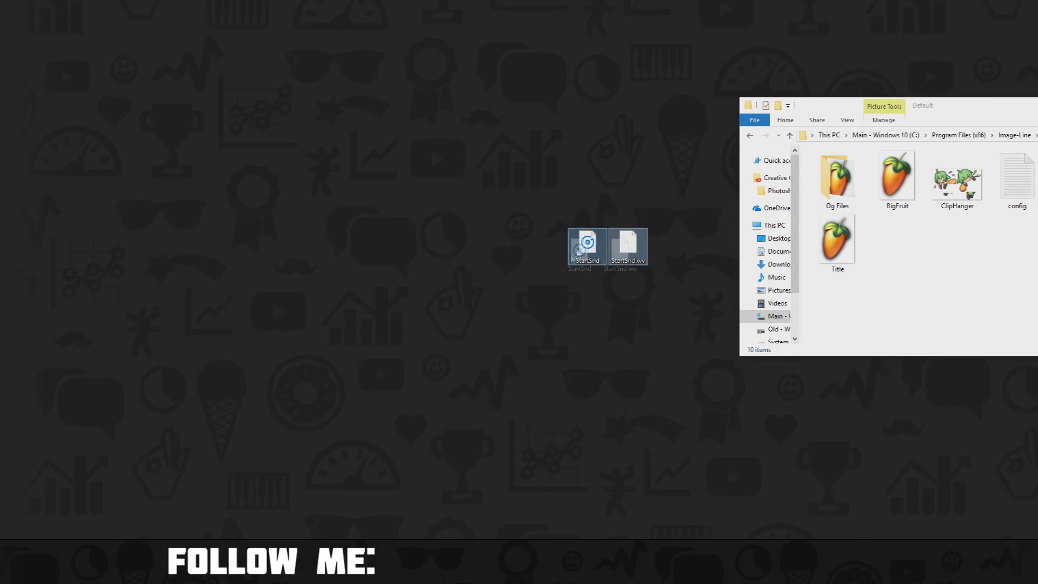
left_click_drag(627, 249, 1005, 271)
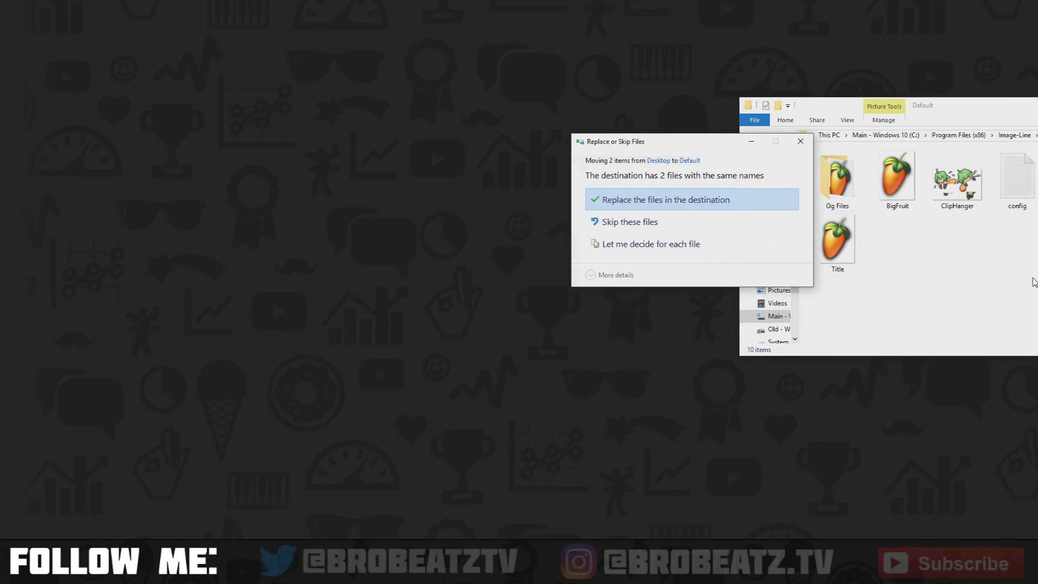
left_click(633, 209)
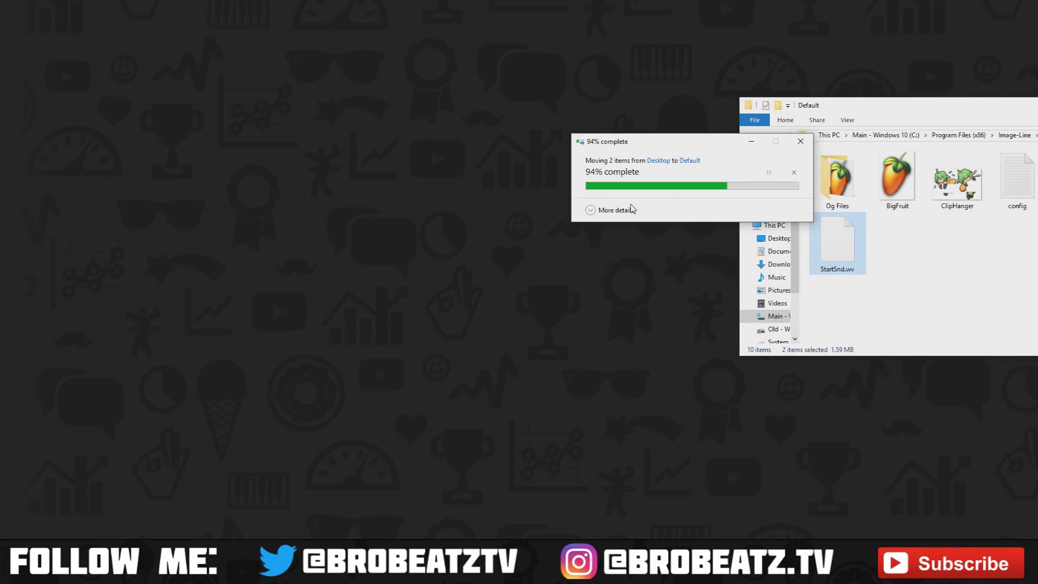